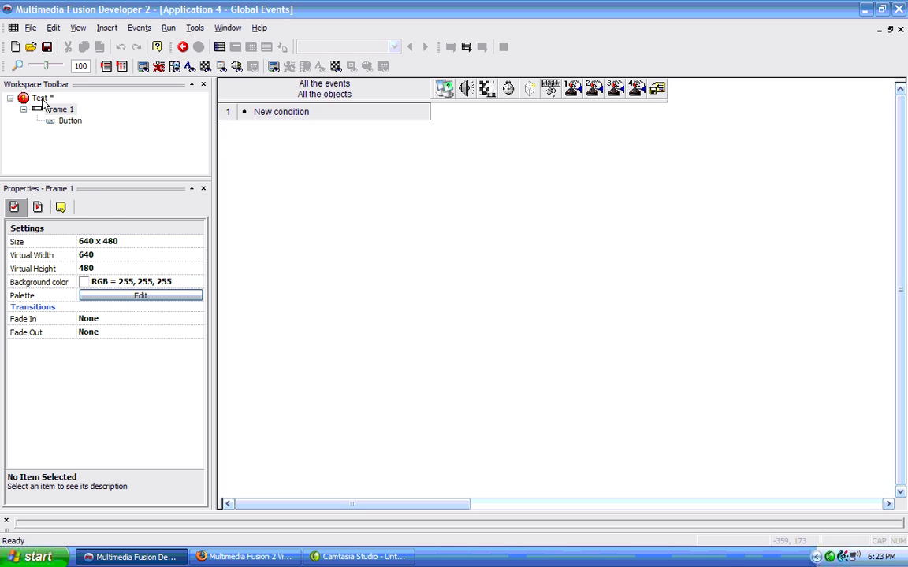
- Examine Frame 1's size setting and the Test application's window properties
click(144, 242)
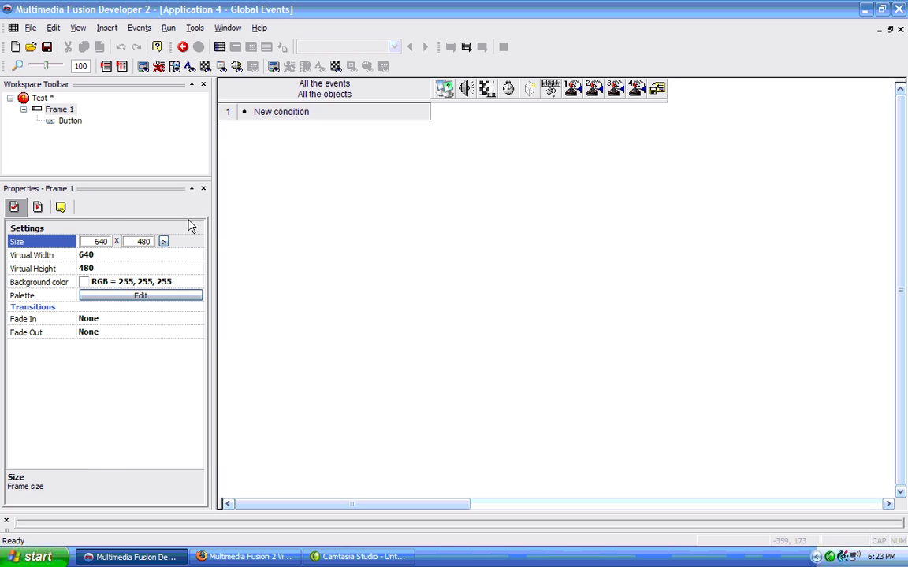
click(164, 242)
click(201, 208)
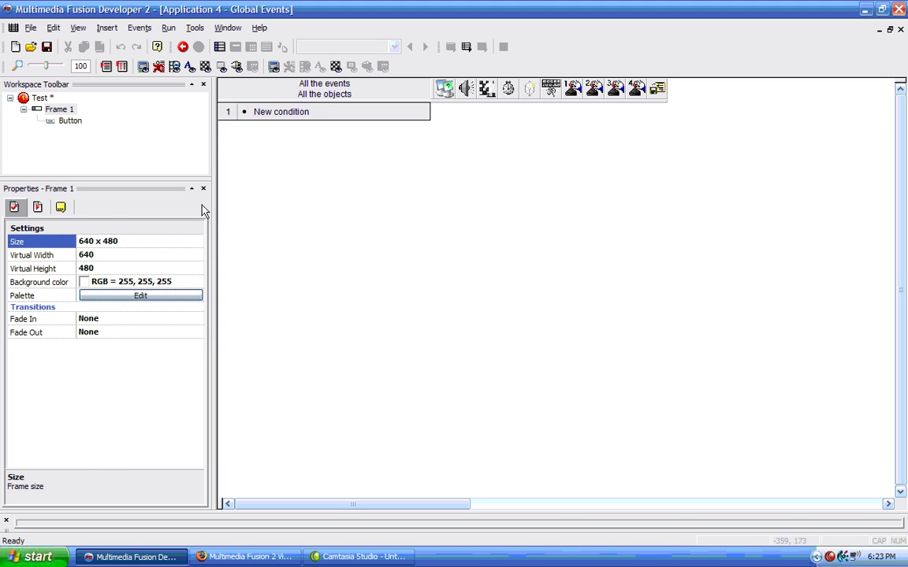
click(128, 241)
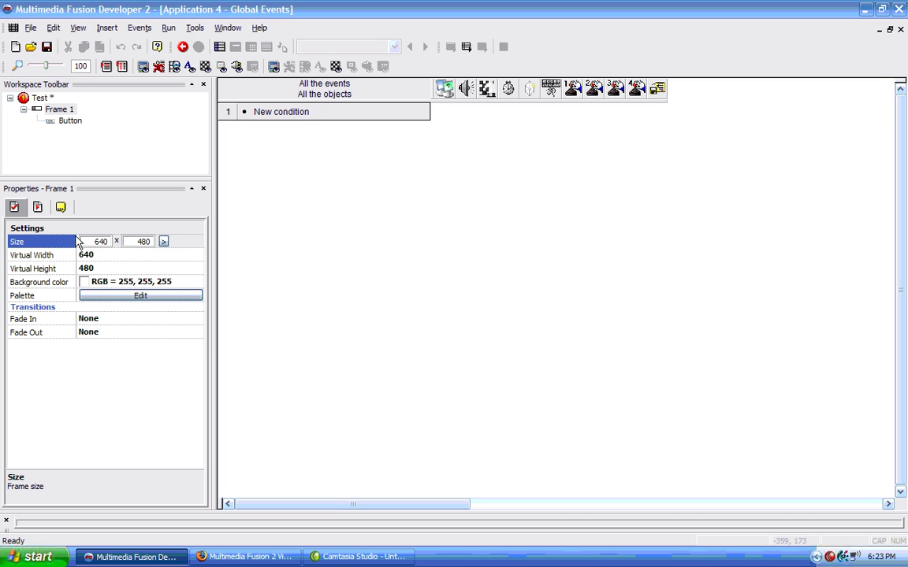
click(183, 230)
click(43, 97)
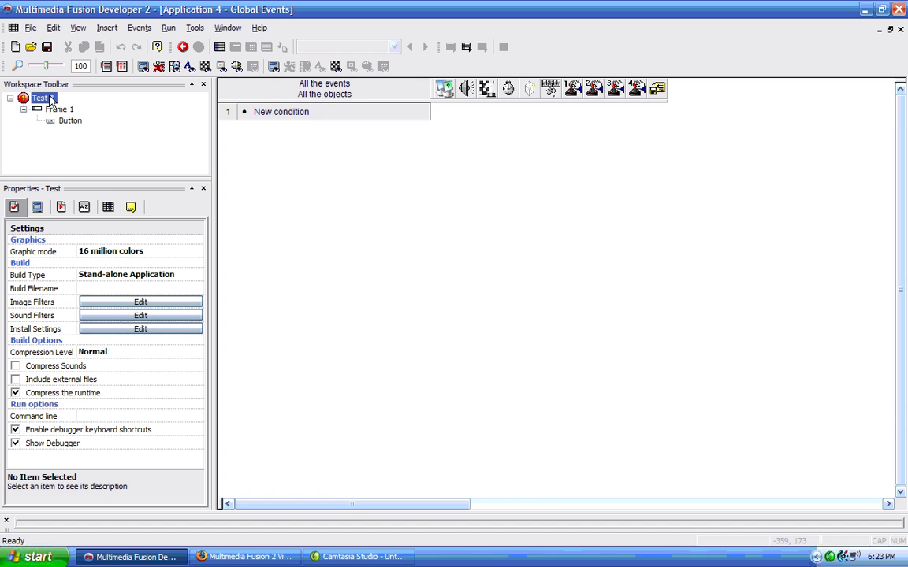
click(37, 206)
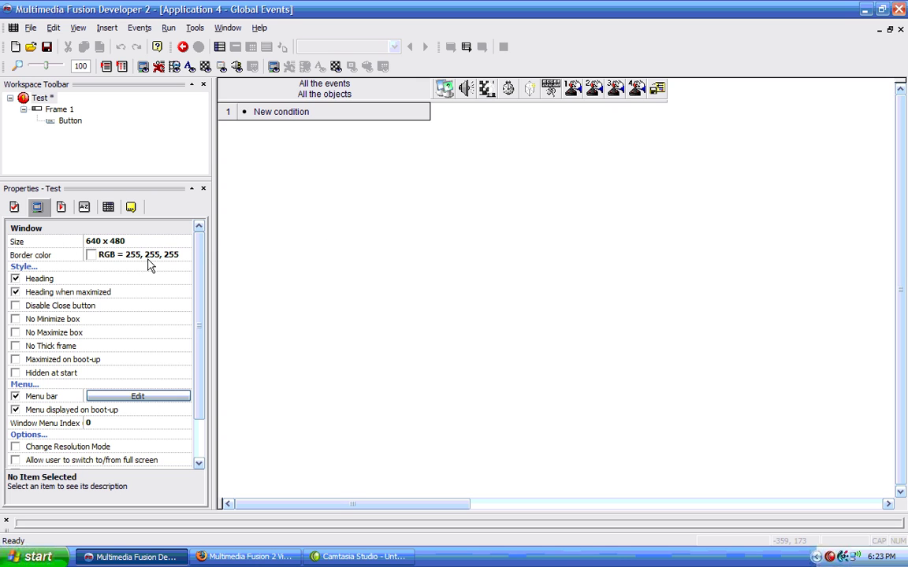
- Open Frame 1 in the frame editor and set its background color to light cyan, RGB 192, 255, 255
click(54, 111)
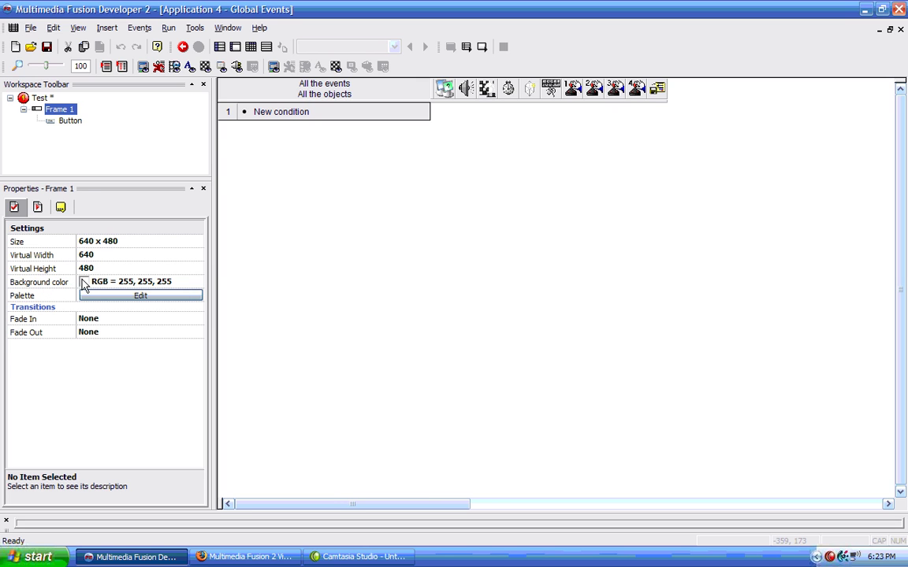
double_click(63, 110)
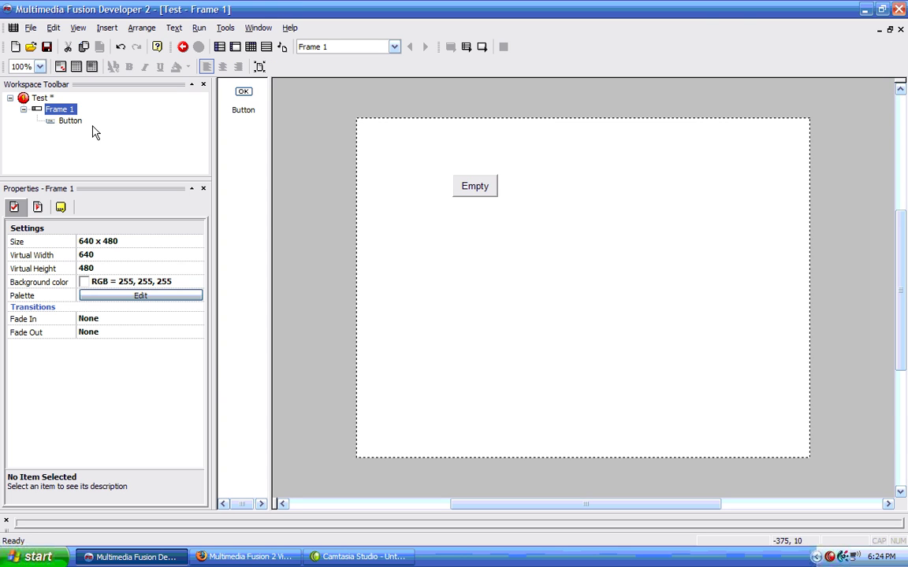
click(93, 284)
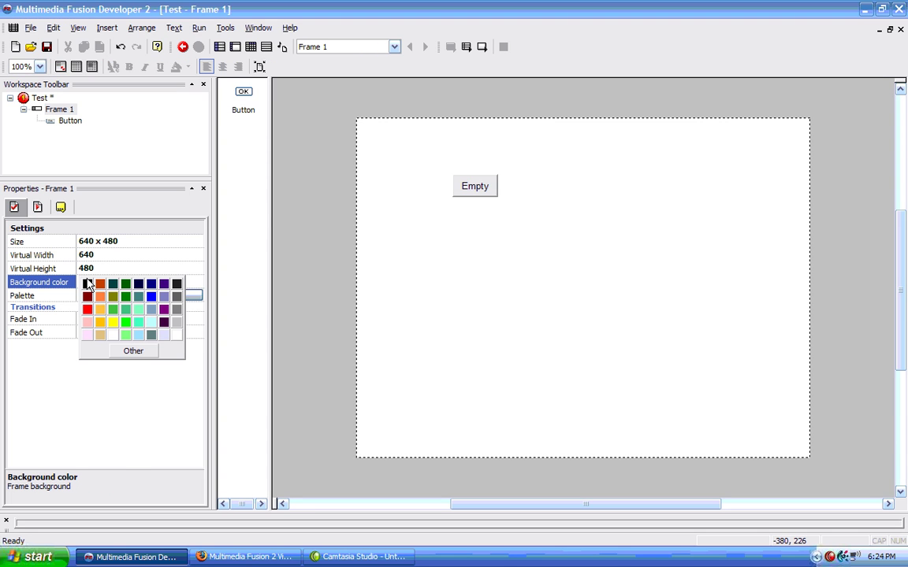
click(150, 323)
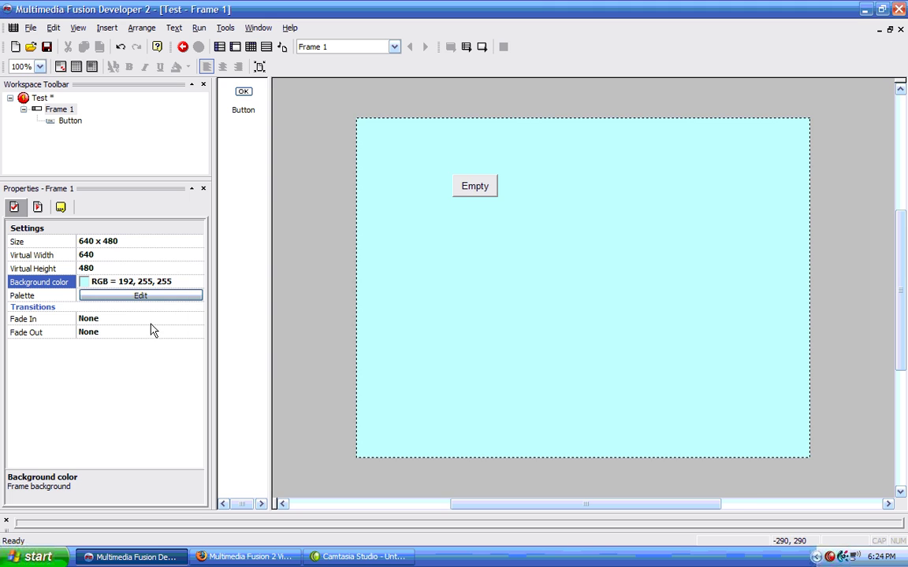
- Replace Frame 1's background color with a custom bright green, RGB 73, 230, 6
click(86, 288)
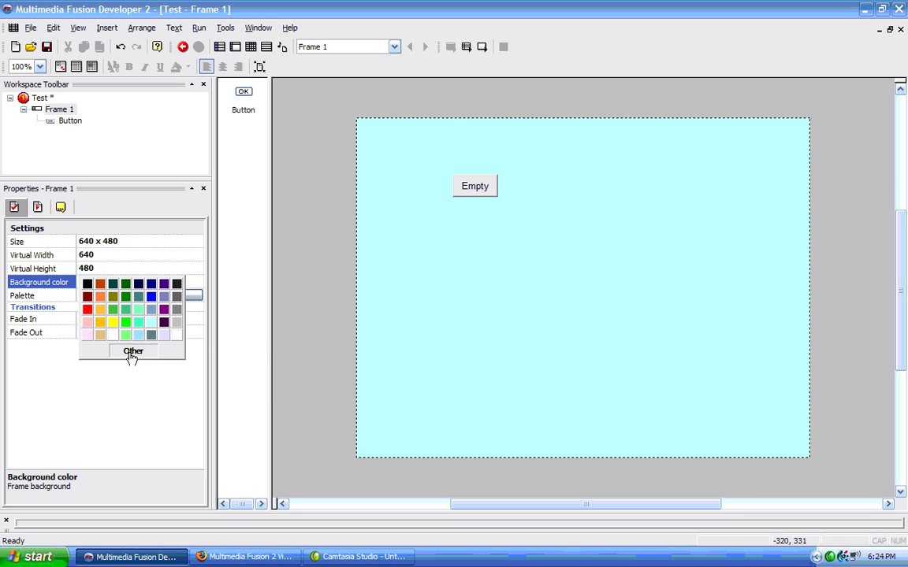
click(120, 321)
drag(489, 206, 532, 194)
click(494, 244)
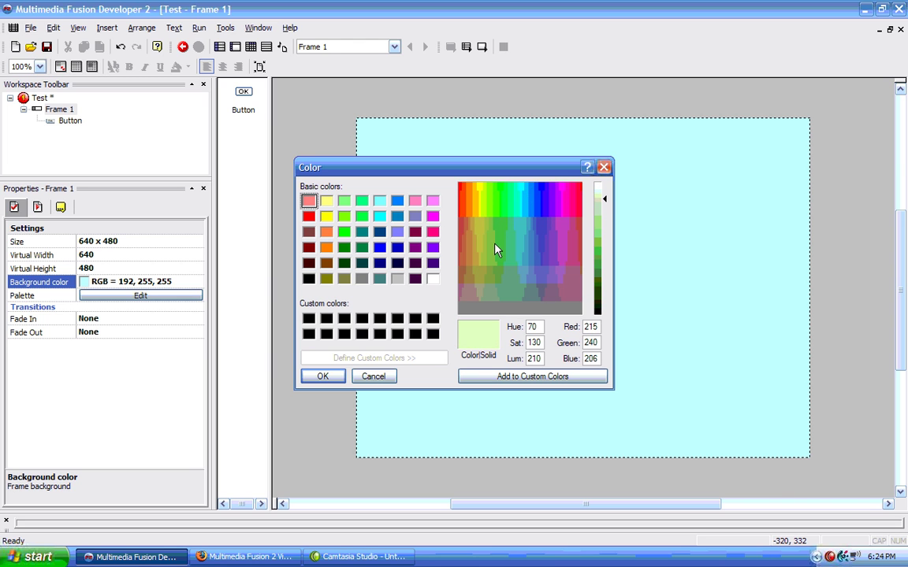
drag(551, 281, 494, 197)
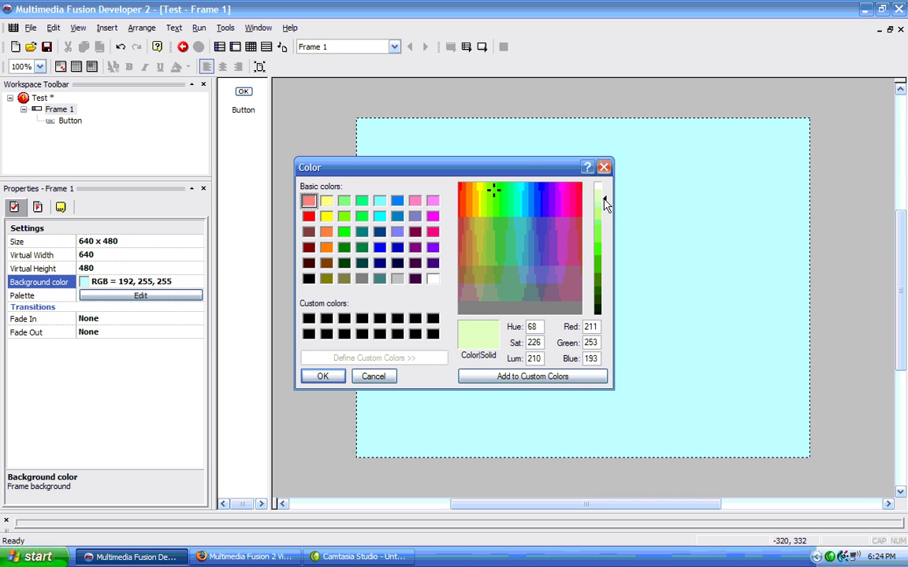
drag(606, 203, 603, 253)
click(322, 377)
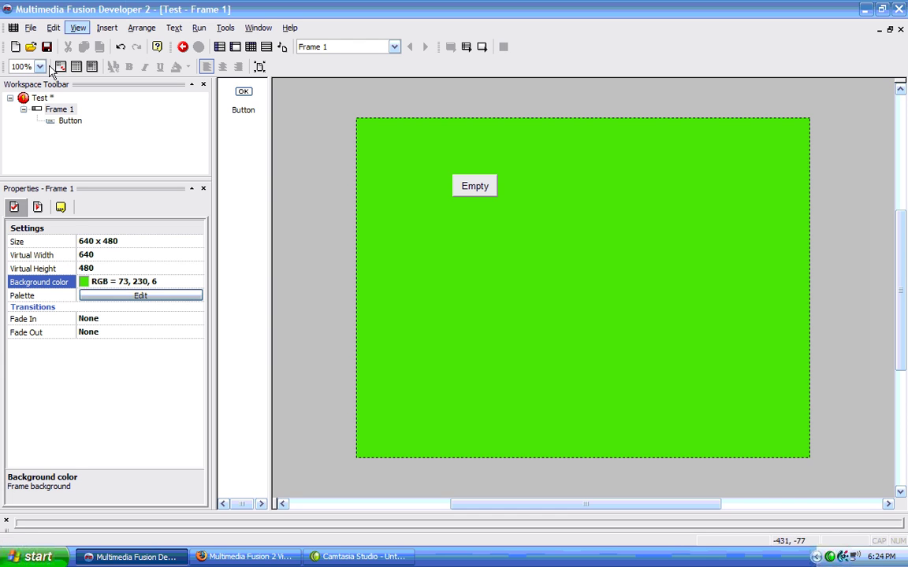
- Review the graphic mode choices available for the Test application
click(40, 99)
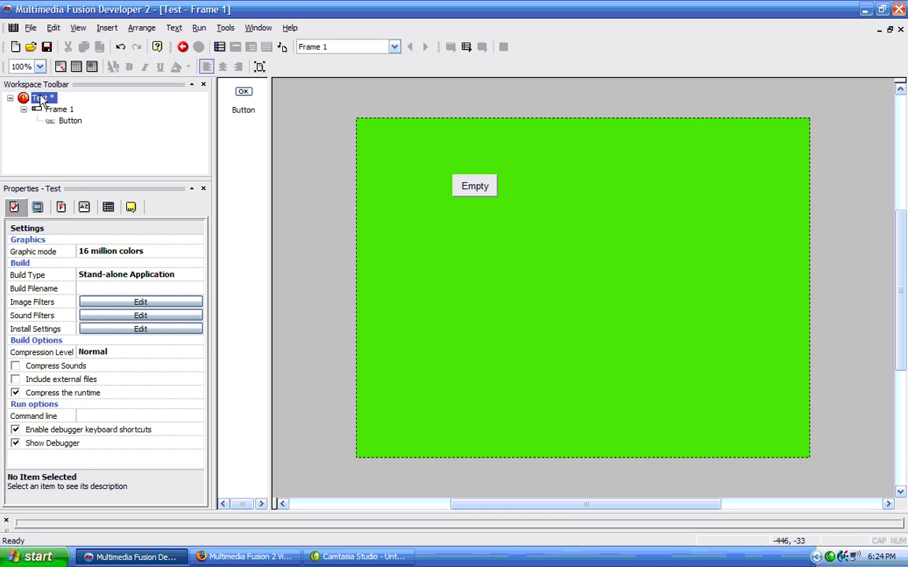
click(137, 254)
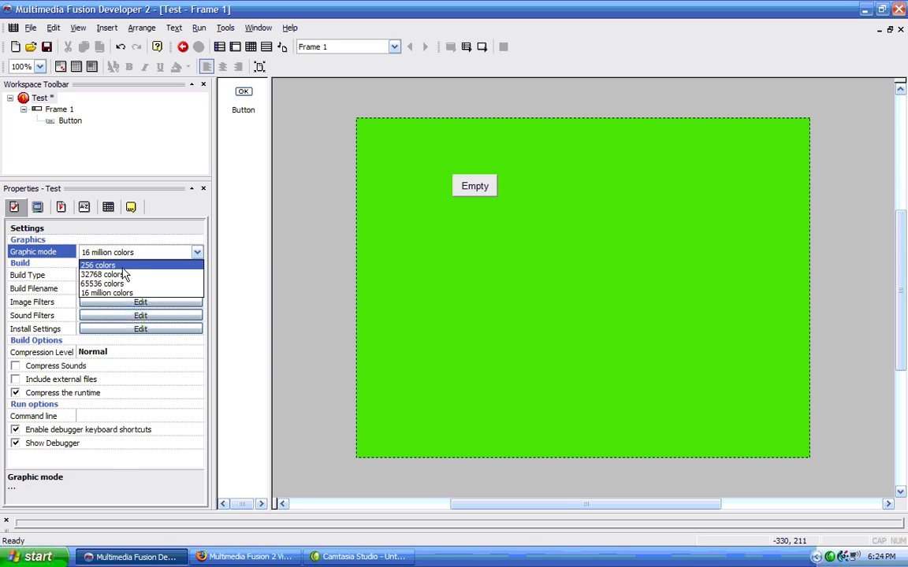
click(155, 252)
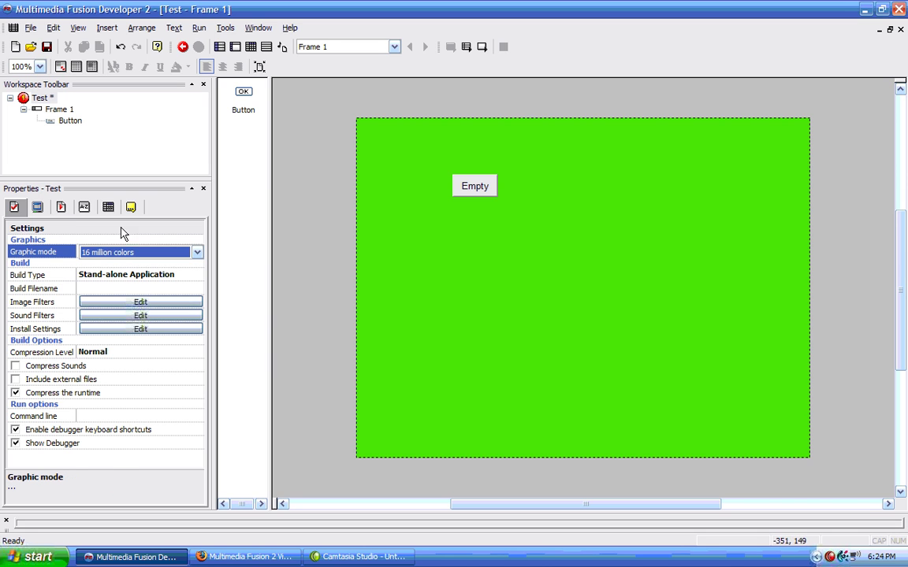
- Set Frame 1's fade-in to the standard Turn transition from the background over 2 seconds, and run the frame to preview it
click(61, 108)
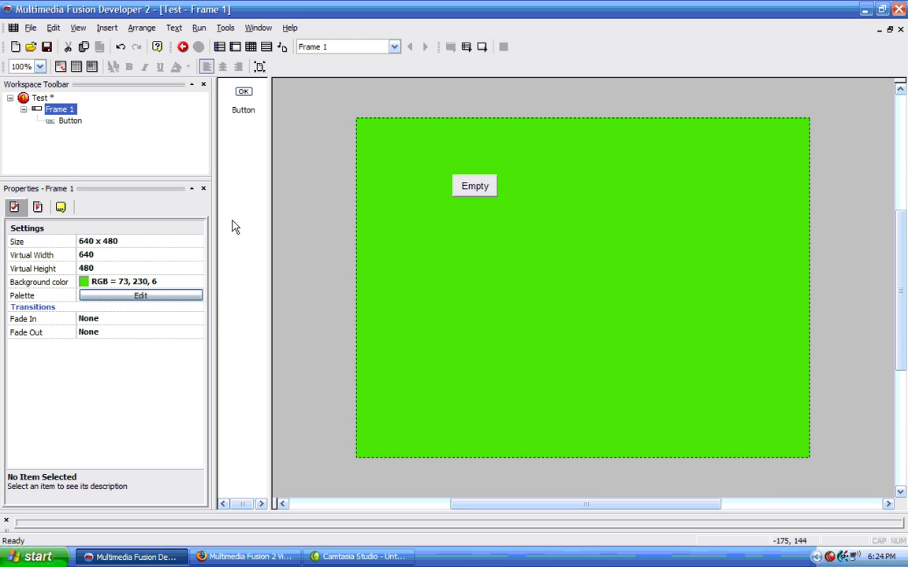
click(122, 322)
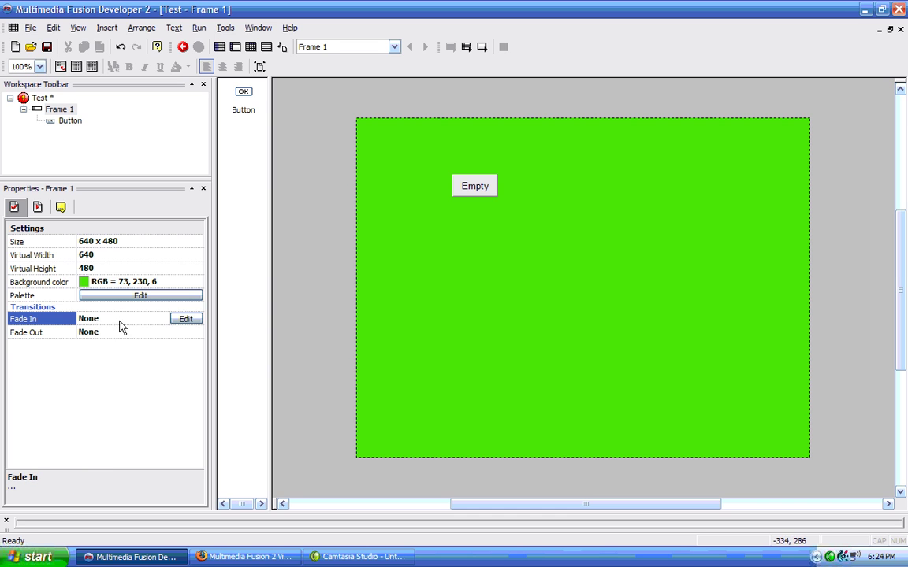
click(186, 320)
click(448, 196)
click(420, 214)
click(391, 366)
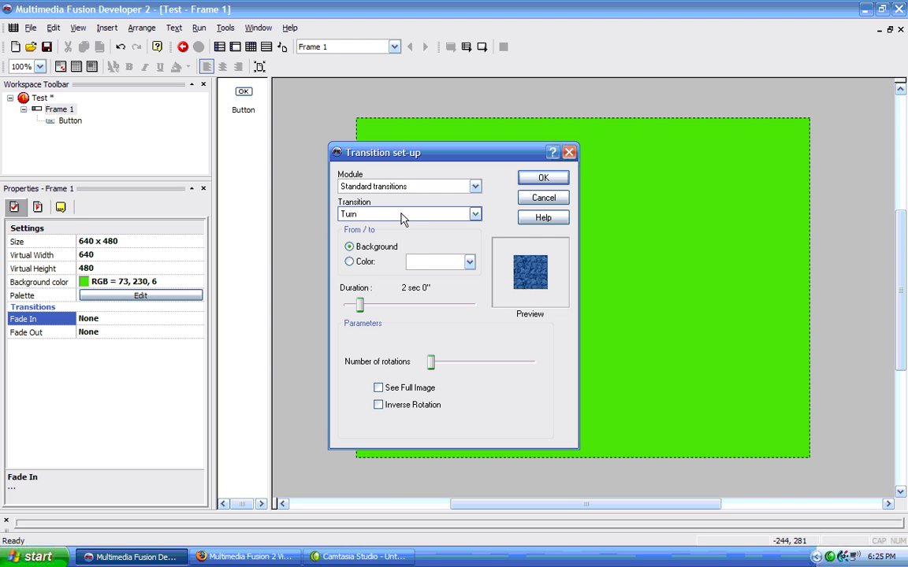
click(540, 179)
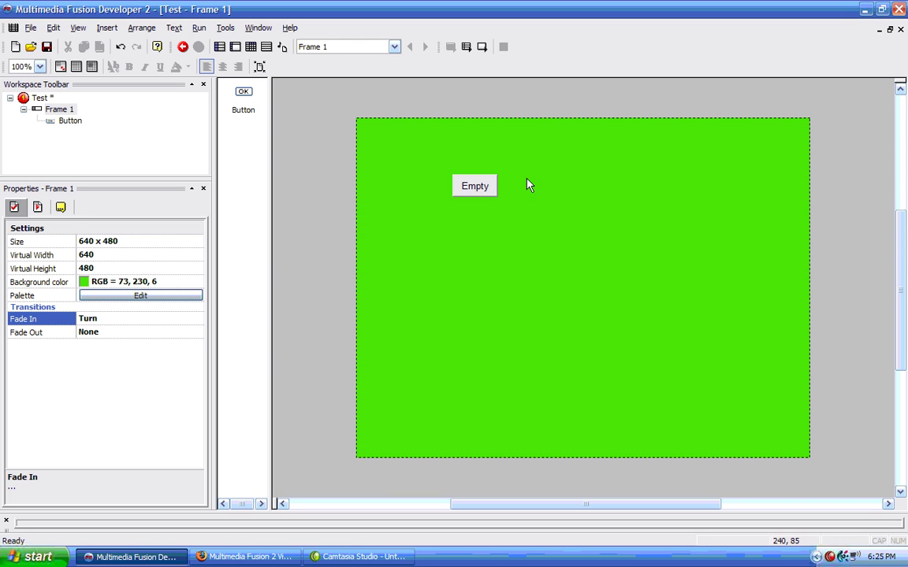
click(480, 47)
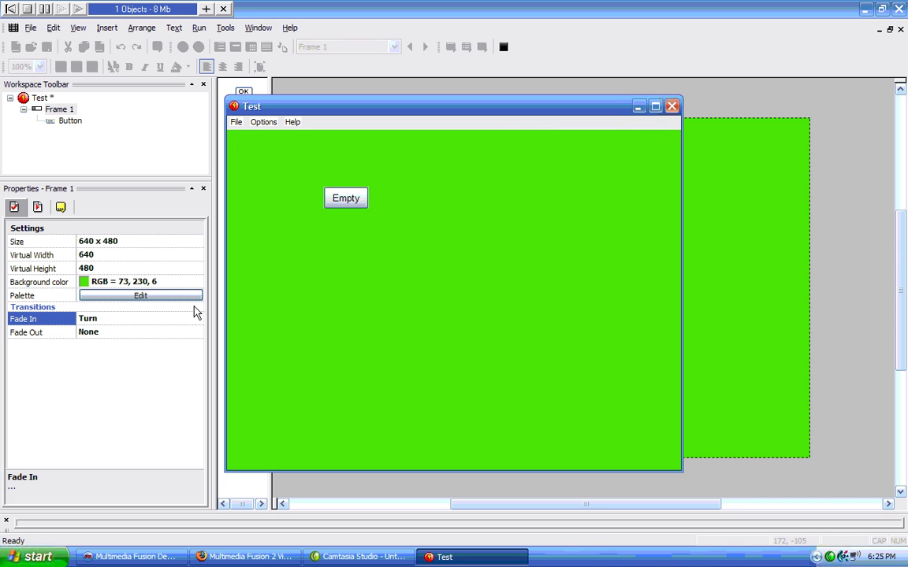
click(670, 108)
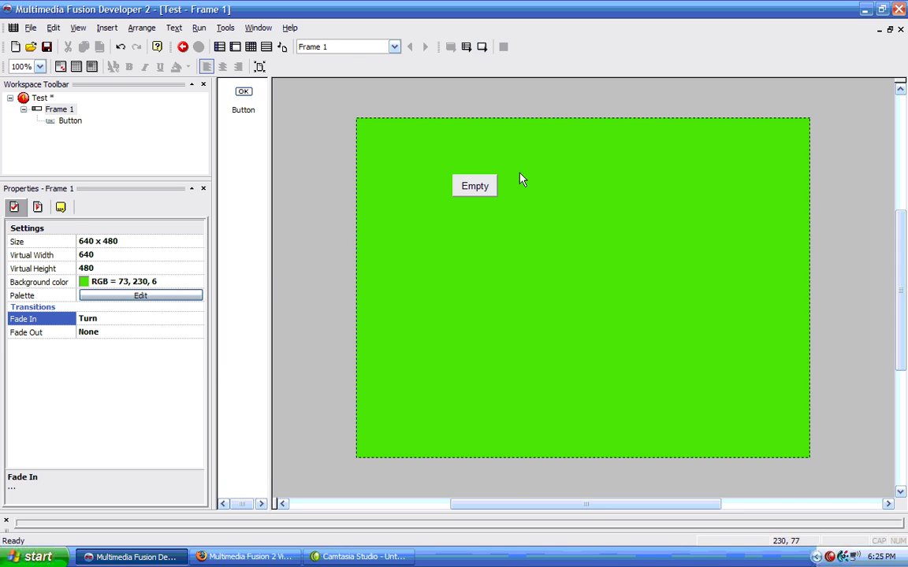
- Set Frame 1's fade-out to the standard Push transition with black, Top Left and 2 seconds, and preview it in a test run
click(153, 332)
click(186, 332)
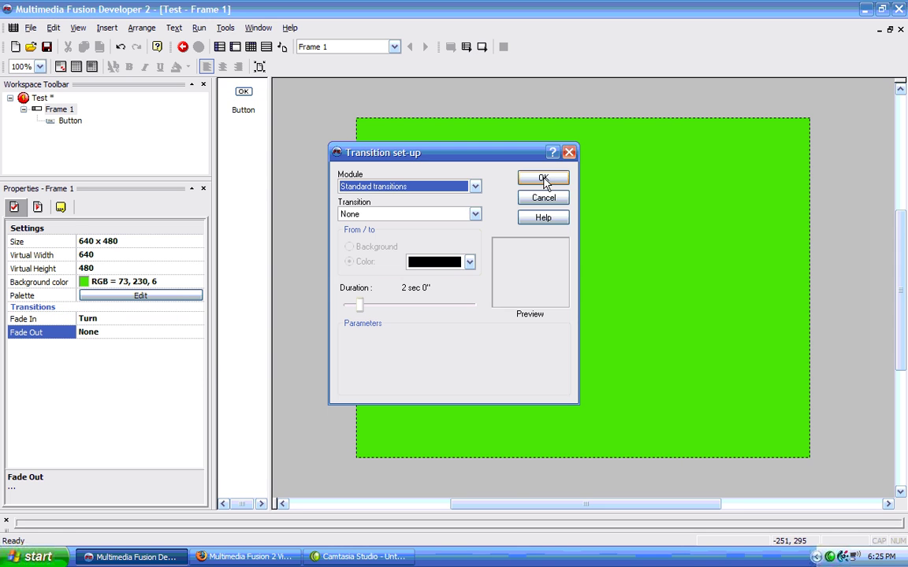
click(474, 216)
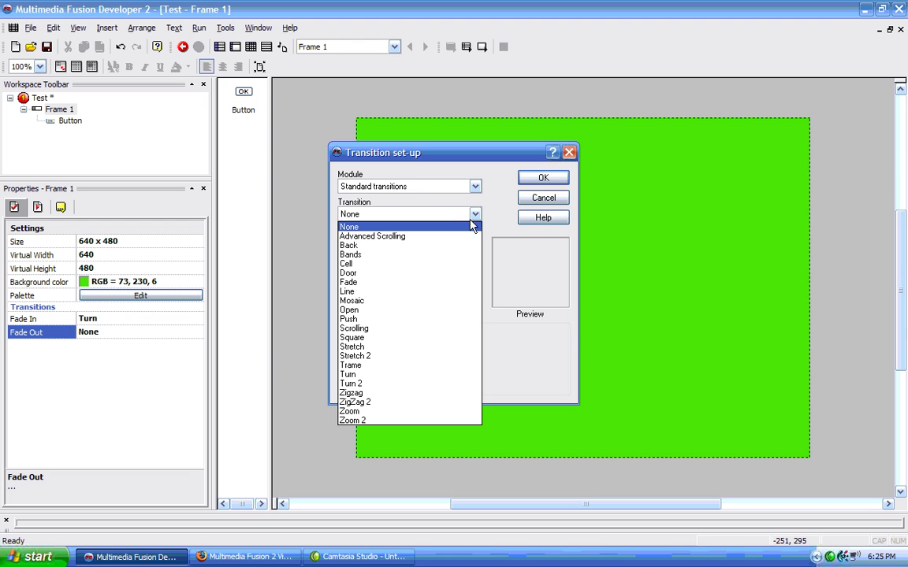
click(425, 319)
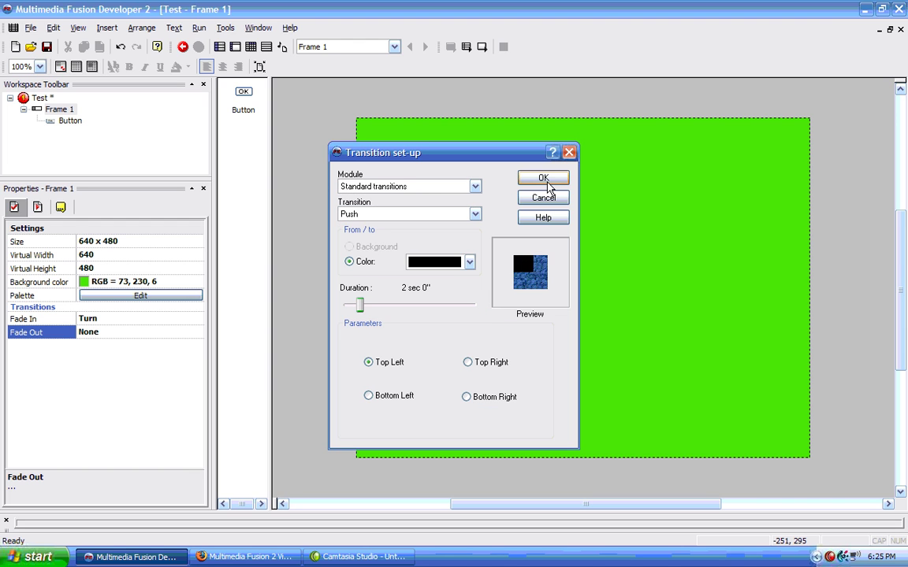
click(545, 179)
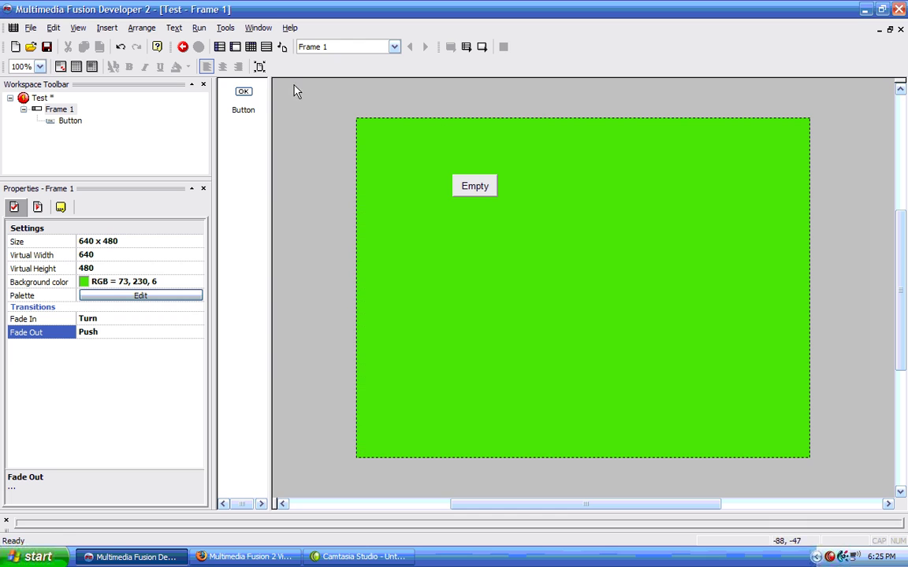
click(466, 46)
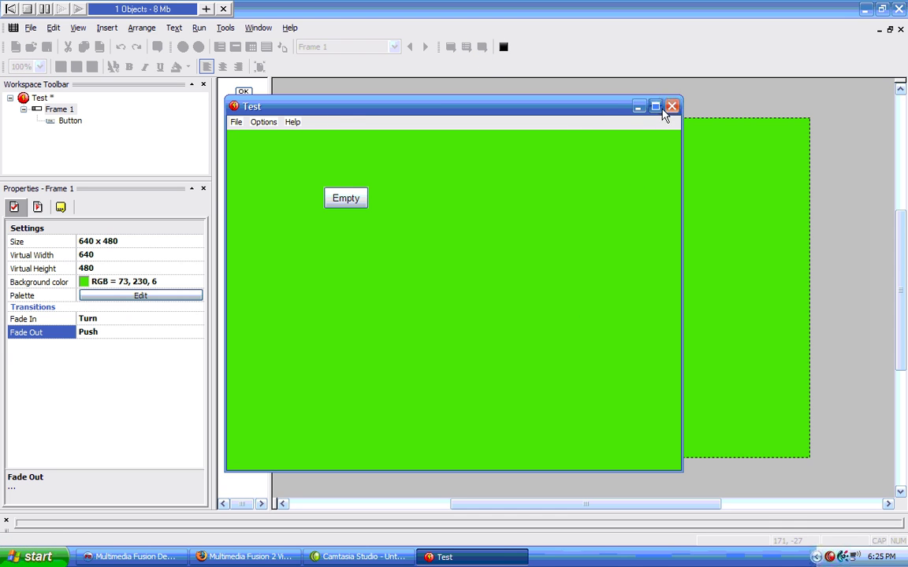
click(672, 105)
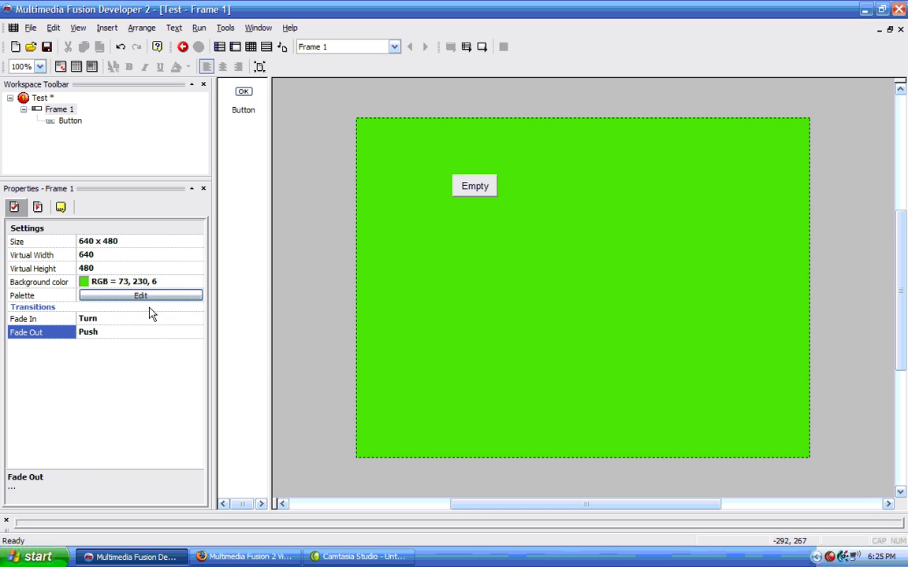
- Enable displaying the frame title in the window caption in Frame 1's runtime options and run the frame
click(37, 207)
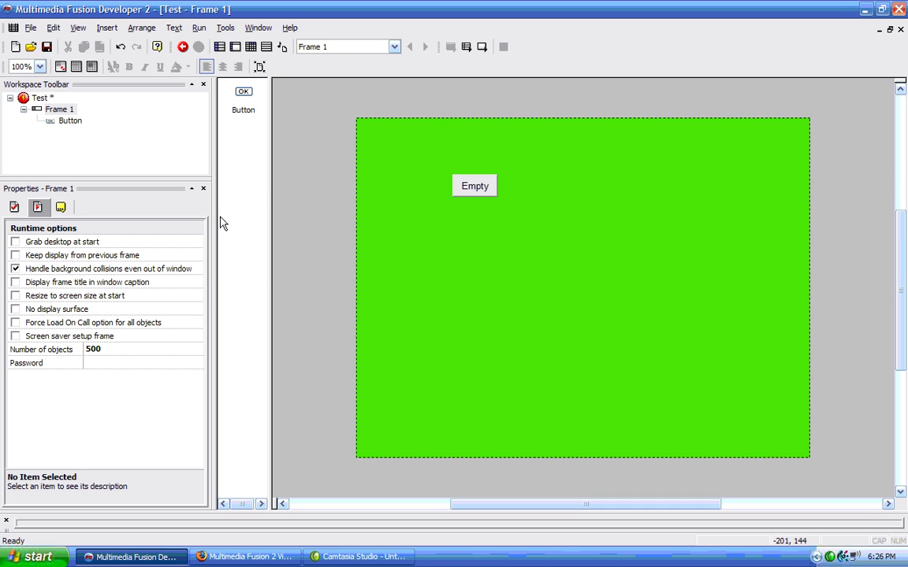
click(16, 269)
click(17, 286)
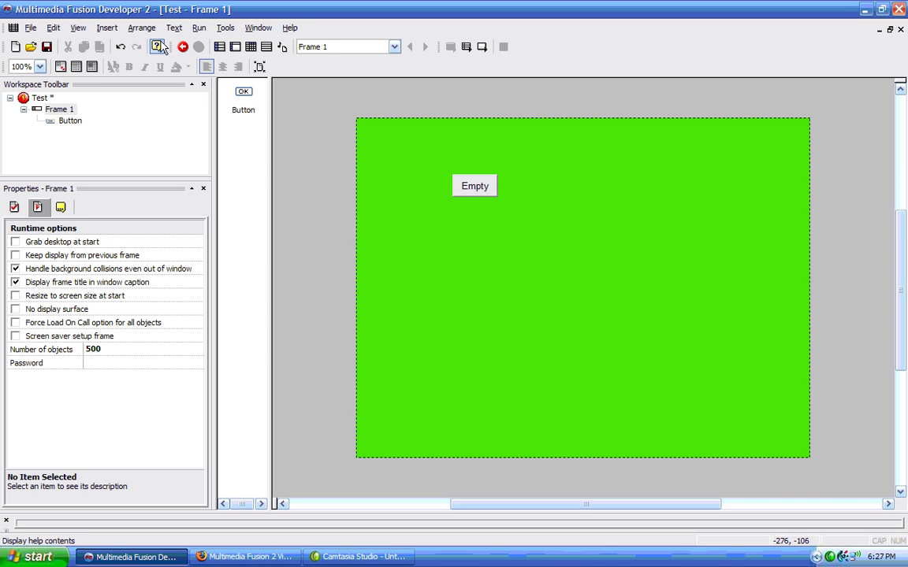
click(484, 46)
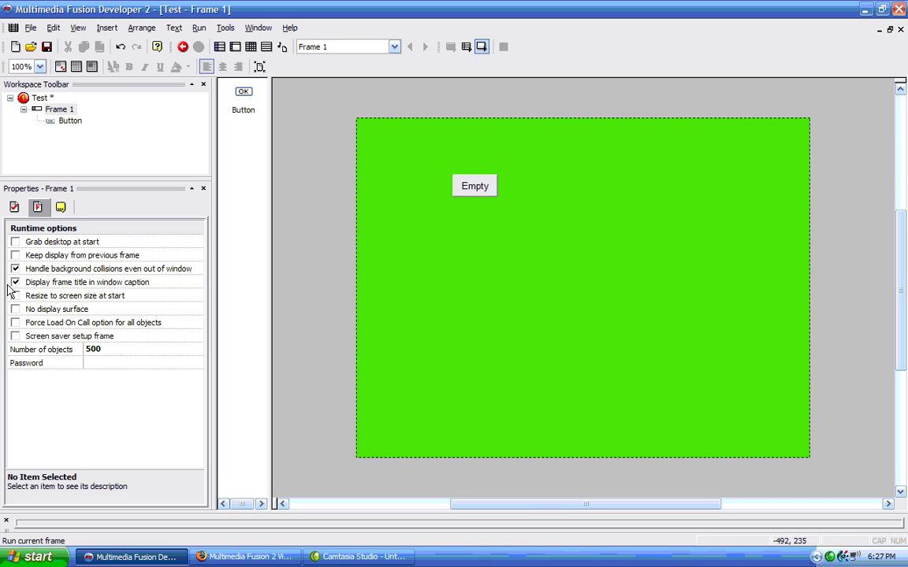
- Turn off displaying the frame title in the window caption for Frame 1 and do a test run
click(15, 282)
click(198, 27)
click(221, 75)
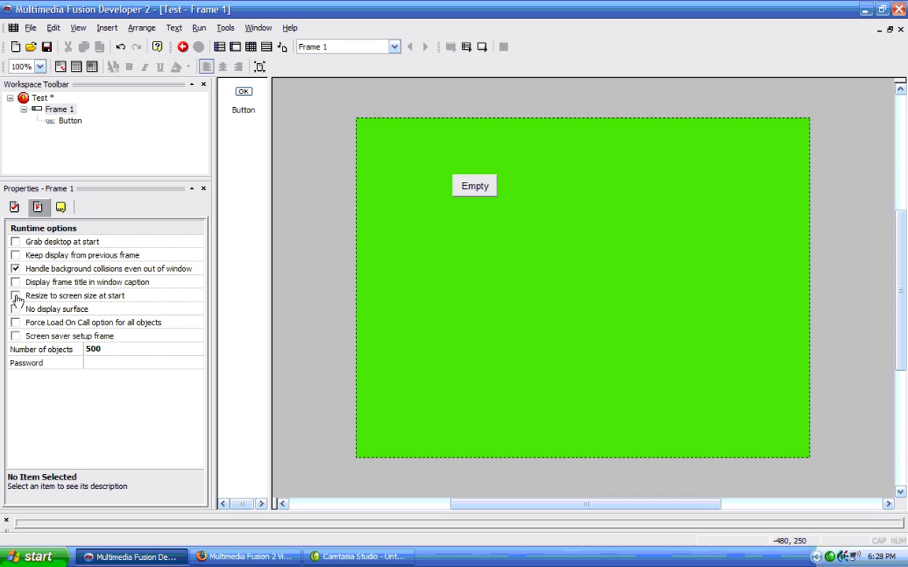
- Look at the Windows screen saver settings in the Control Panel's Display Properties, and close both windows
scroll(16, 298, up, 3)
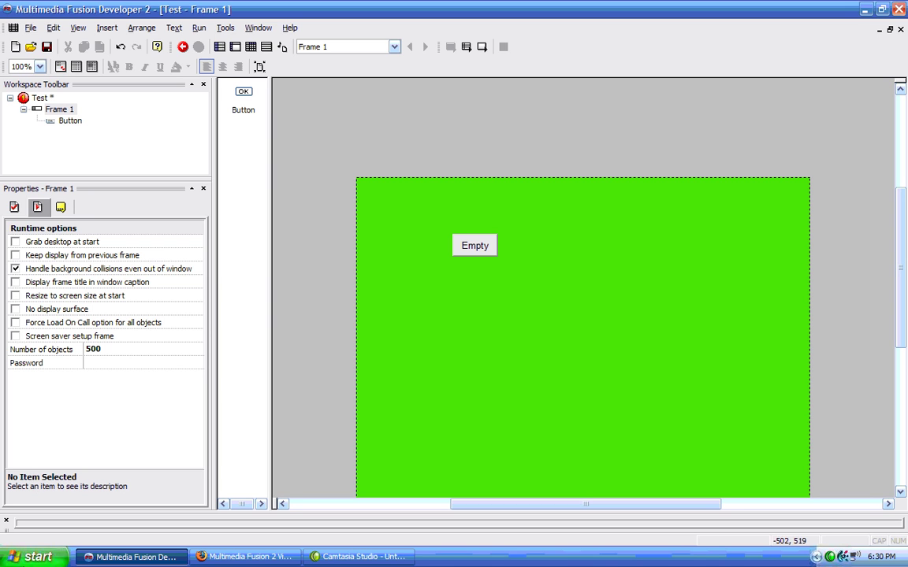
click(31, 557)
click(204, 367)
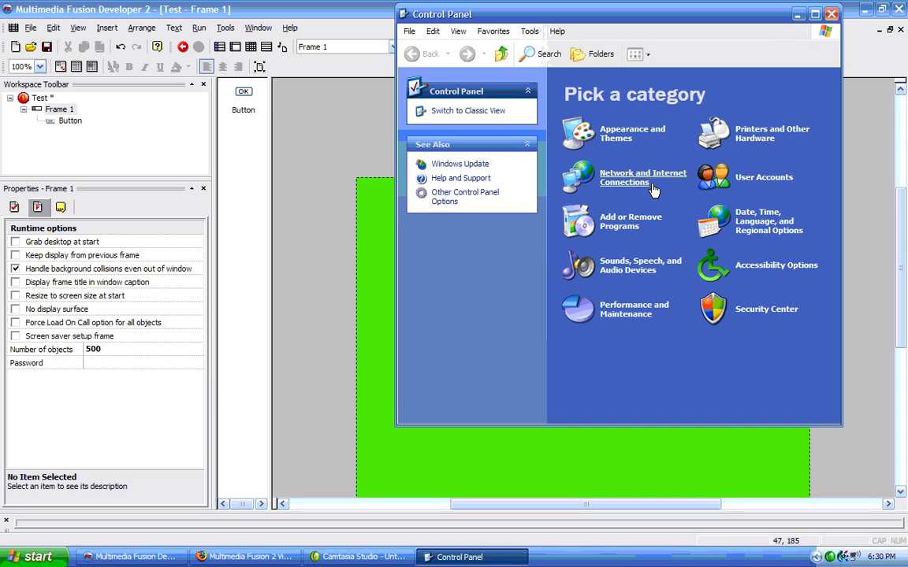
click(614, 142)
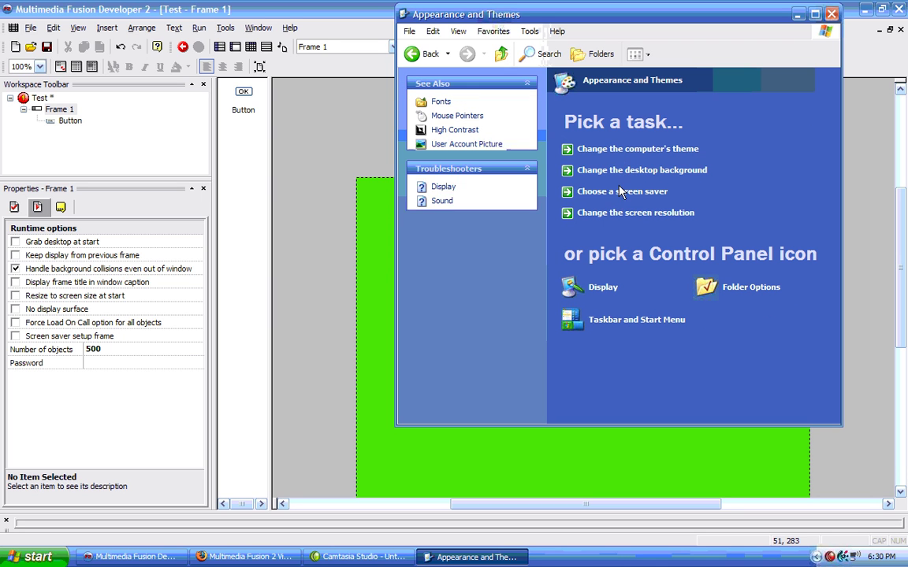
click(619, 193)
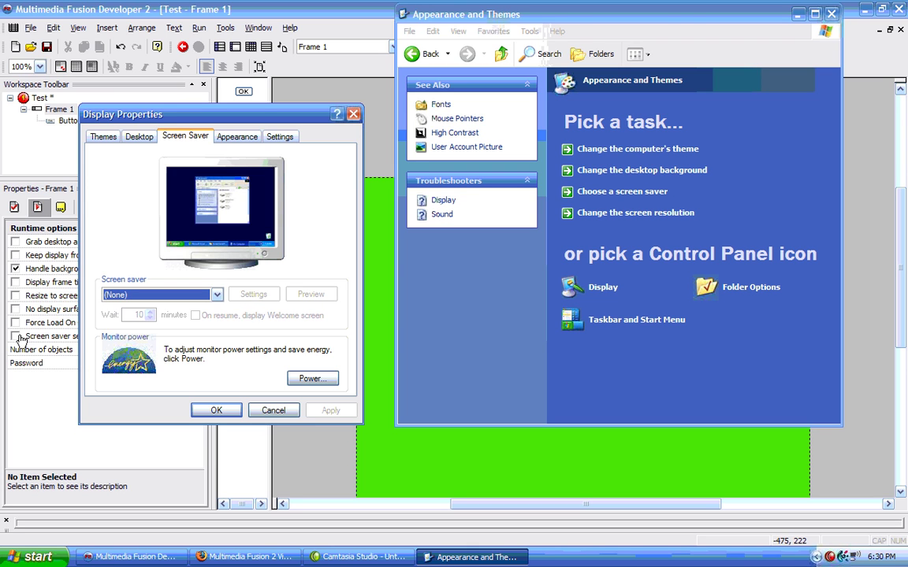
click(354, 115)
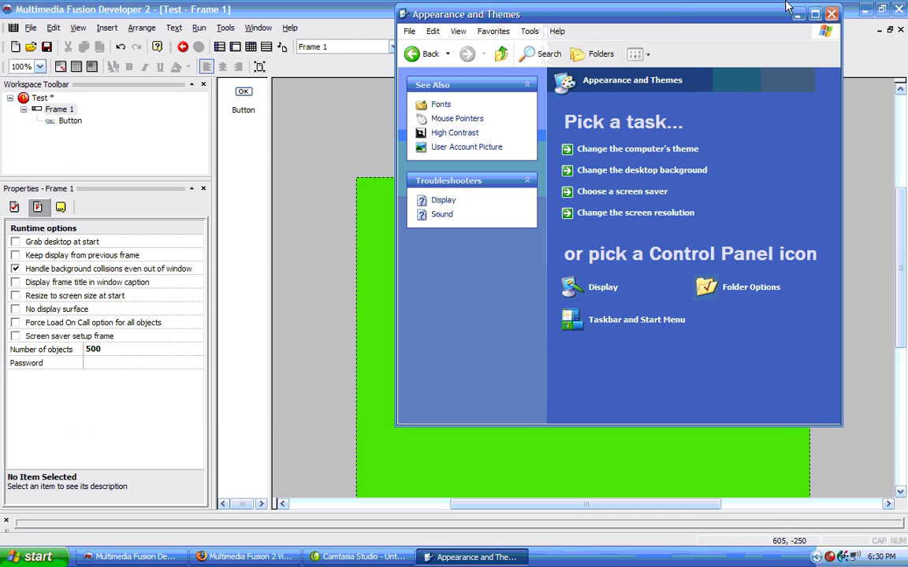
click(832, 16)
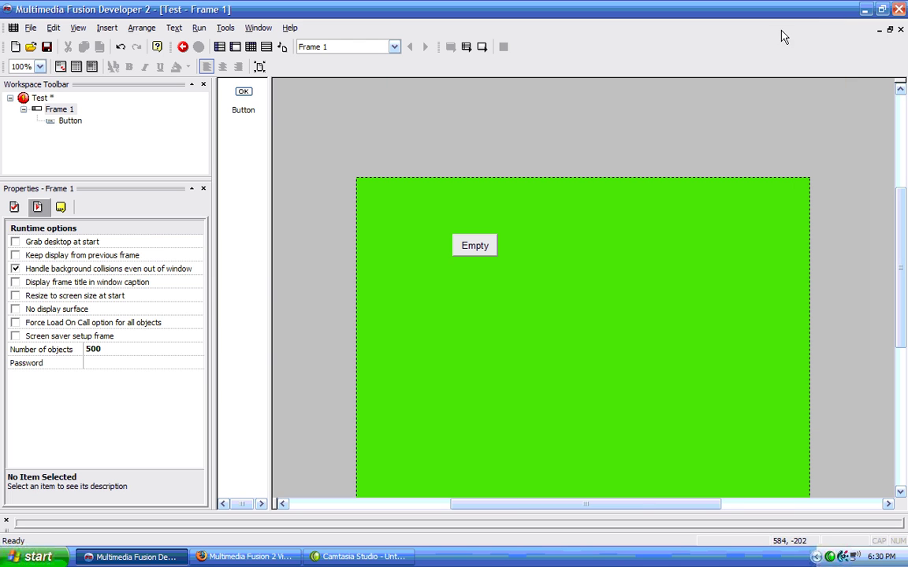
- Select Frame 1's Password runtime option, and run the application to examine the test window's File commands
click(105, 360)
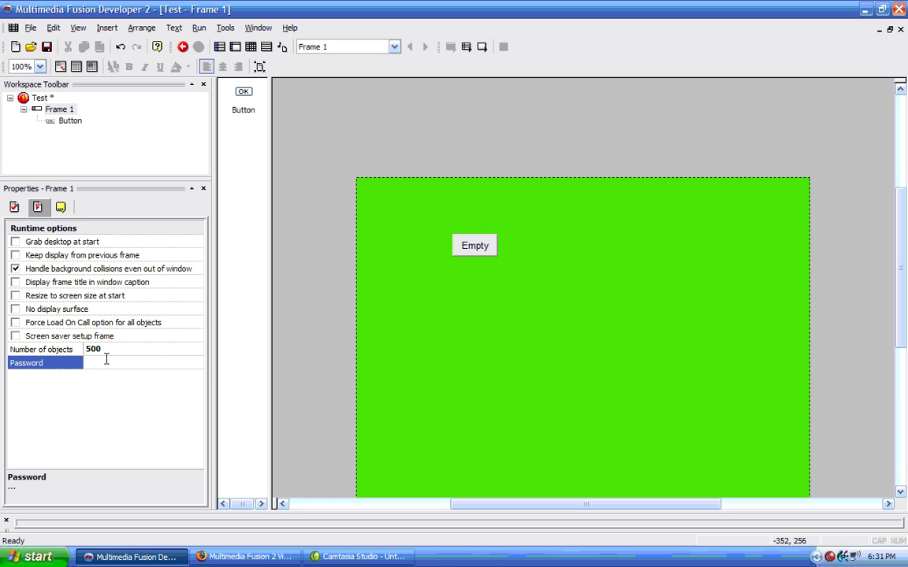
click(199, 28)
click(205, 60)
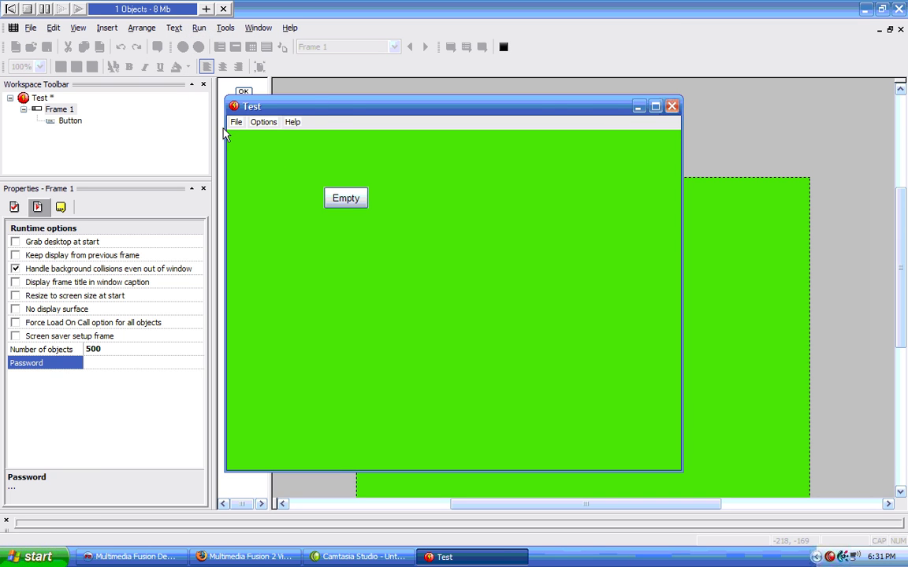
click(236, 123)
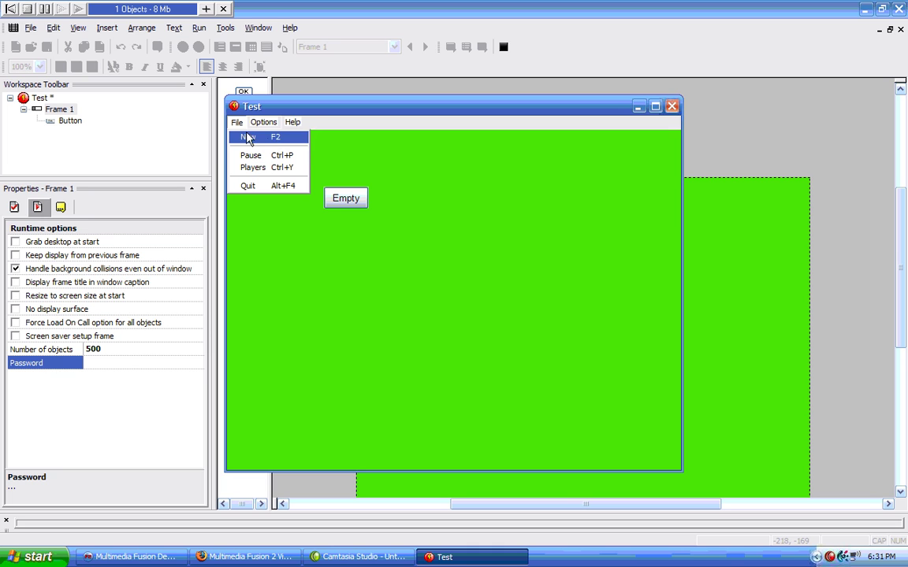
click(237, 123)
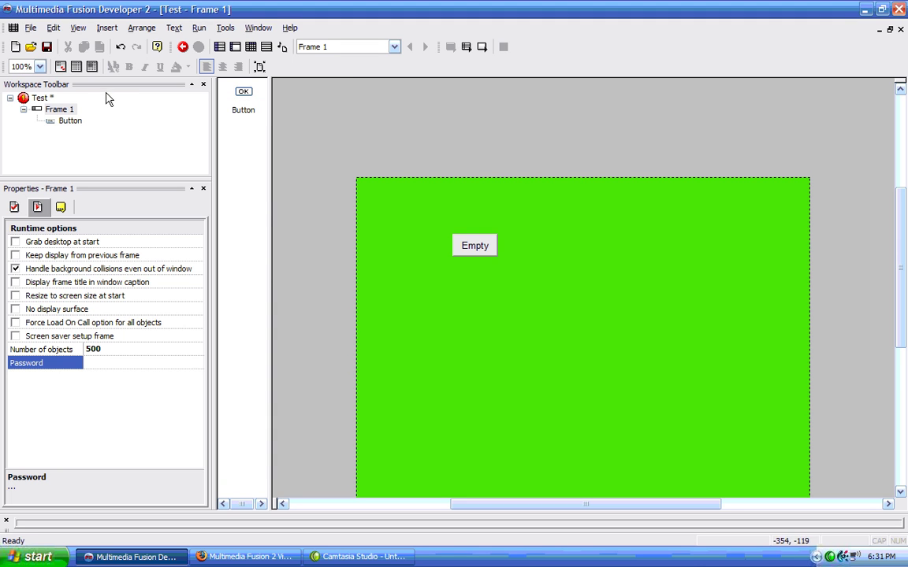
click(69, 111)
click(69, 111)
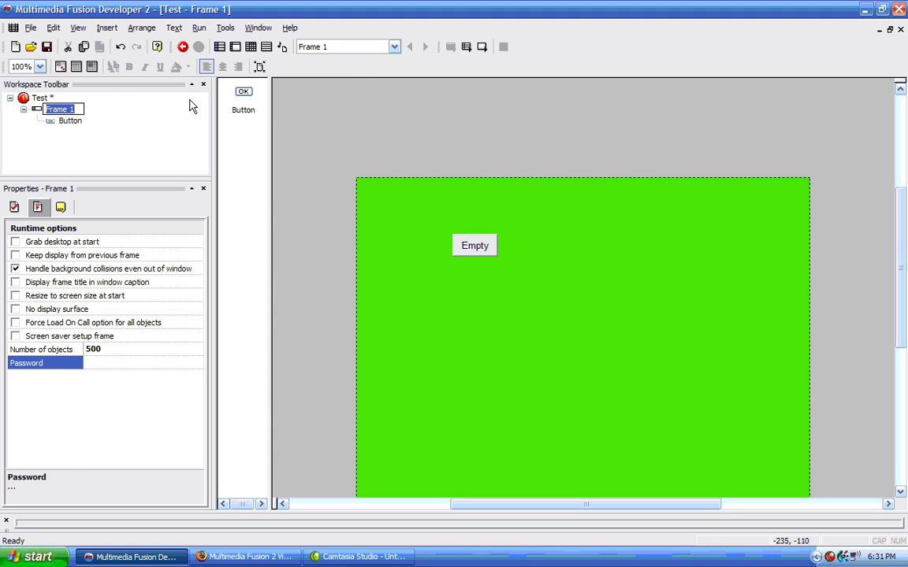
key(Escape)
- Open the Test application's storyboard and add a second frame after Frame 1
click(45, 99)
double_click(41, 98)
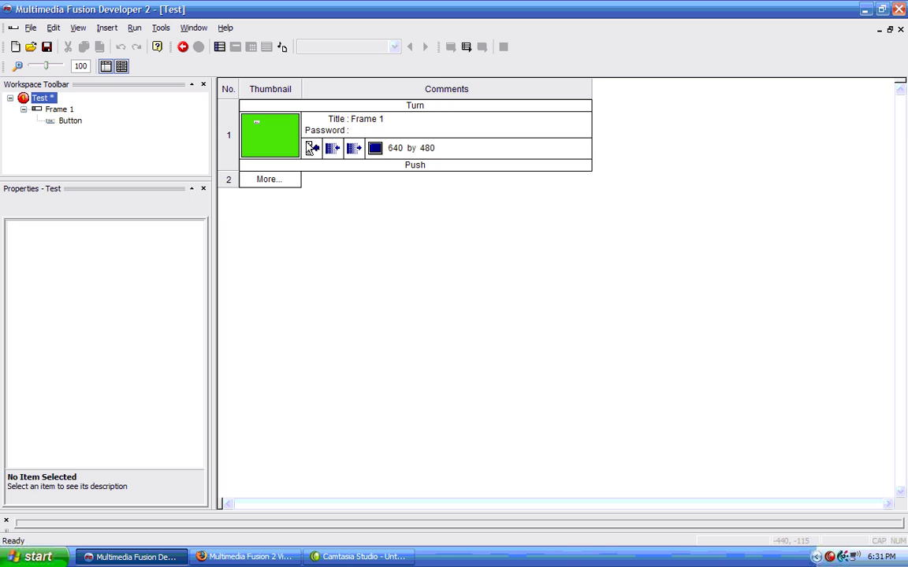
click(234, 188)
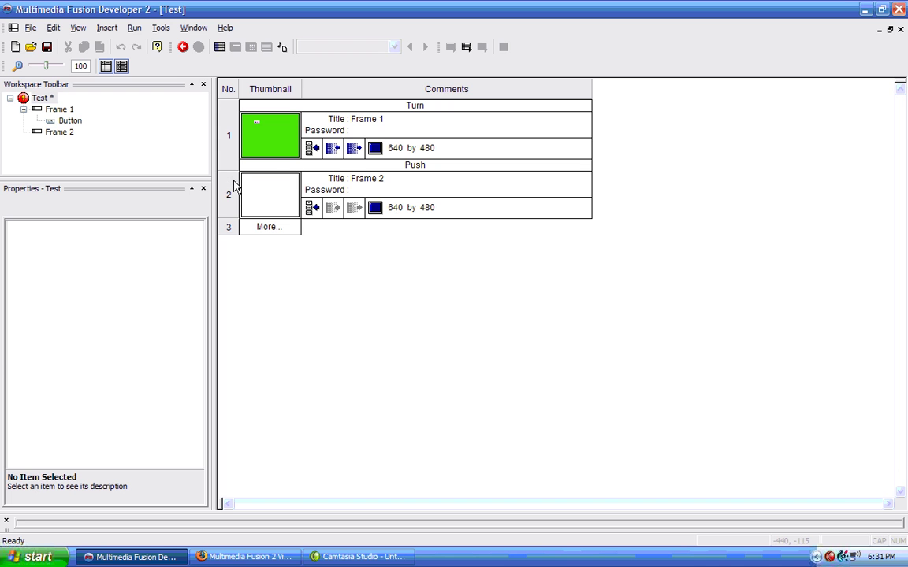
- Run the two-frame application and examine the File, Options and Help commands in its test window
click(62, 130)
click(134, 30)
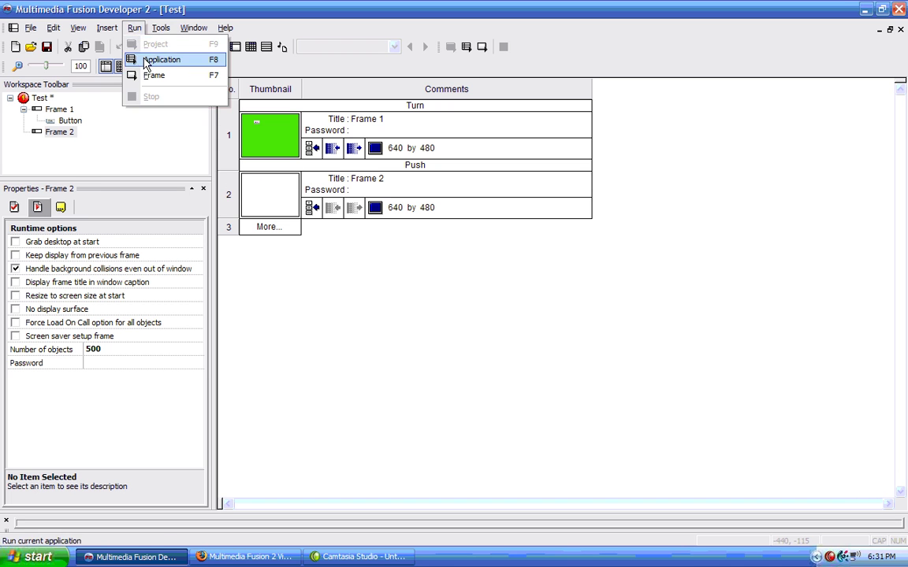
click(148, 60)
click(235, 122)
click(235, 122)
click(251, 123)
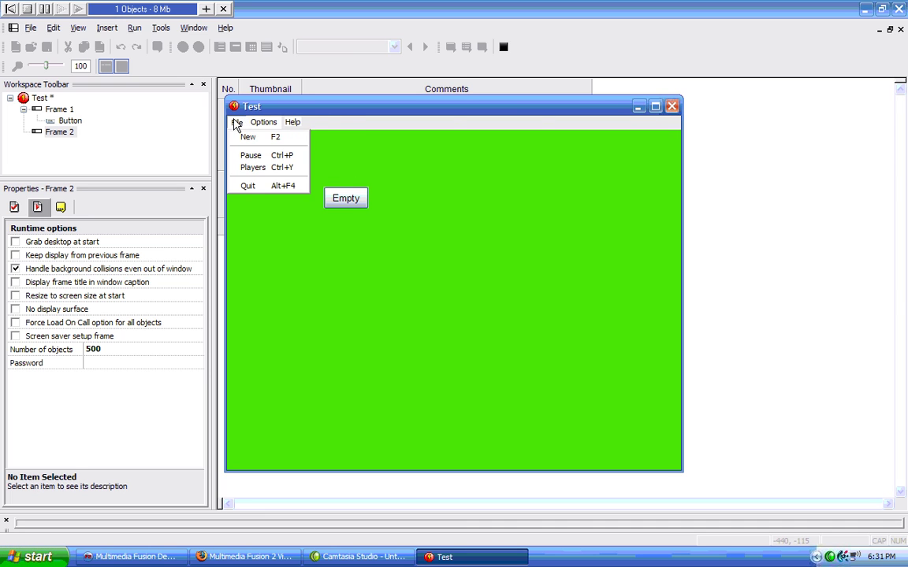
click(237, 123)
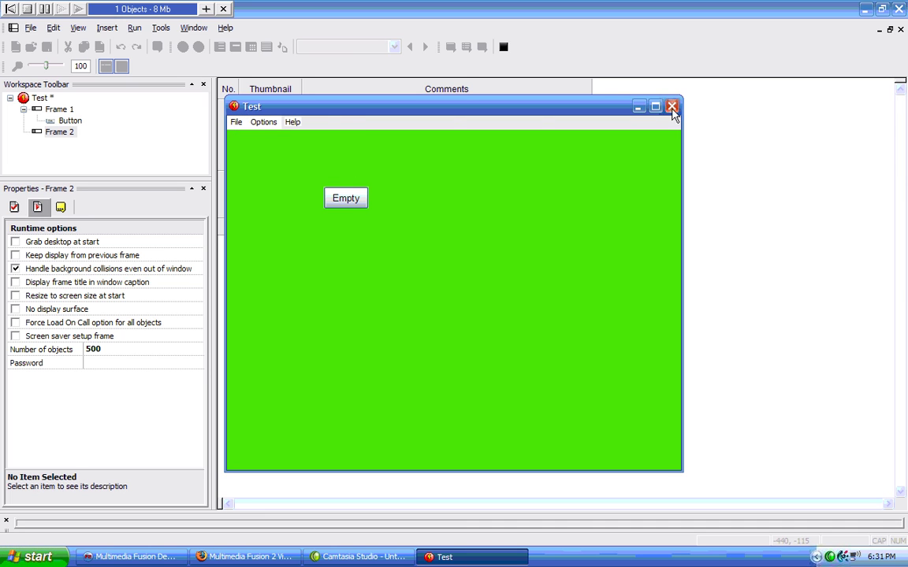
click(262, 123)
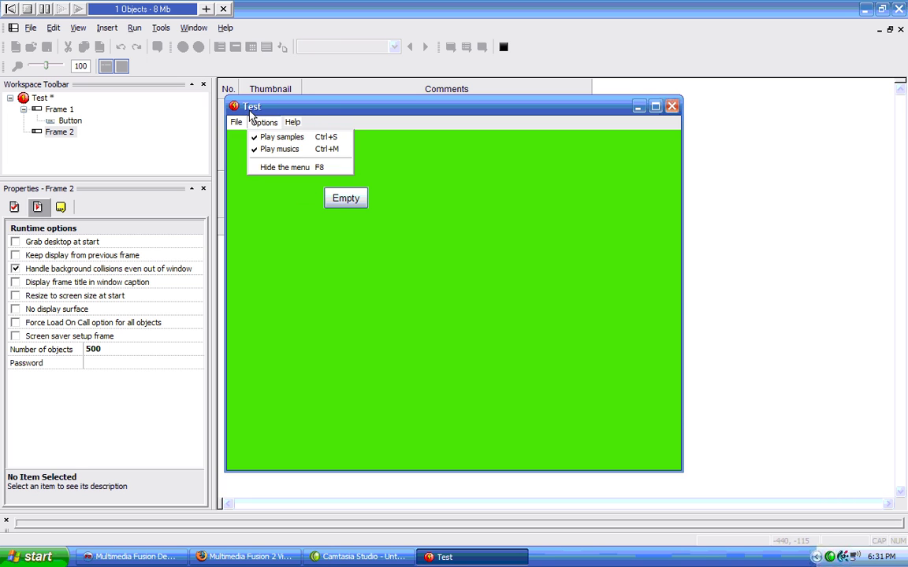
mouse_move(236, 124)
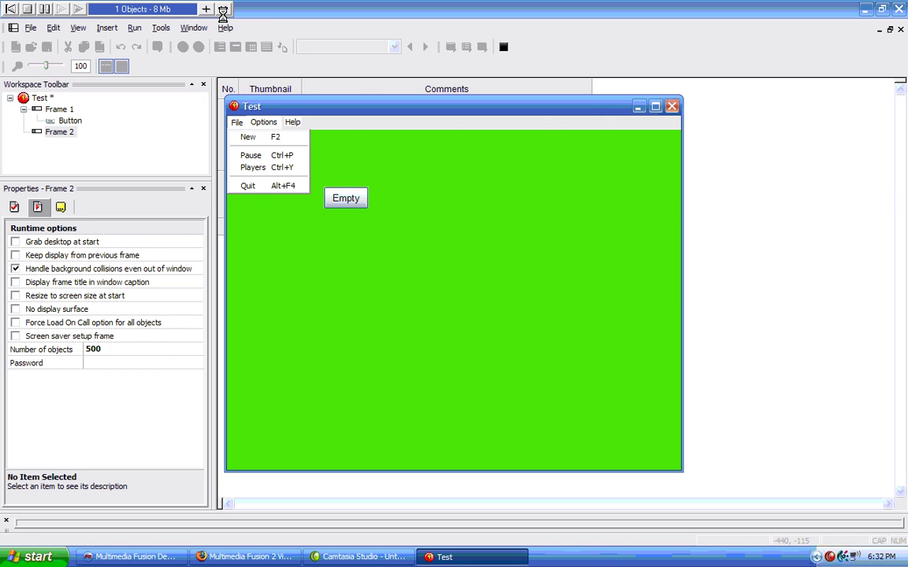
key(Left)
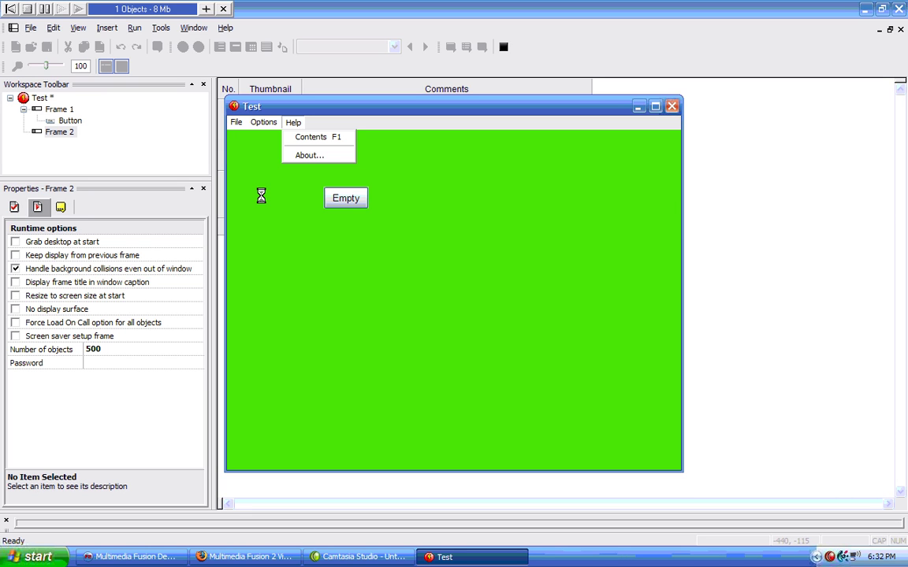
- Examine Frame 2's About properties and context commands, ending the test run, and select its title in the storyboard
click(60, 205)
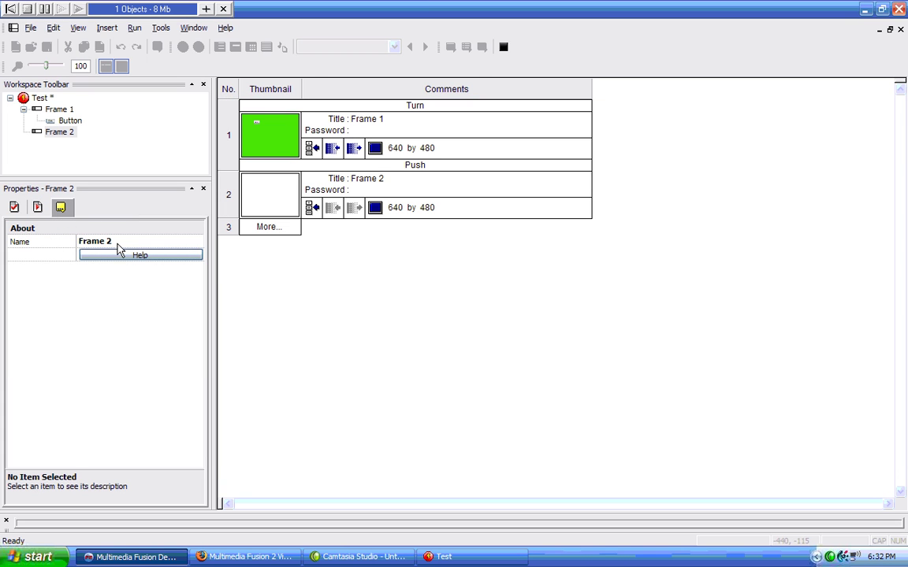
right_click(65, 133)
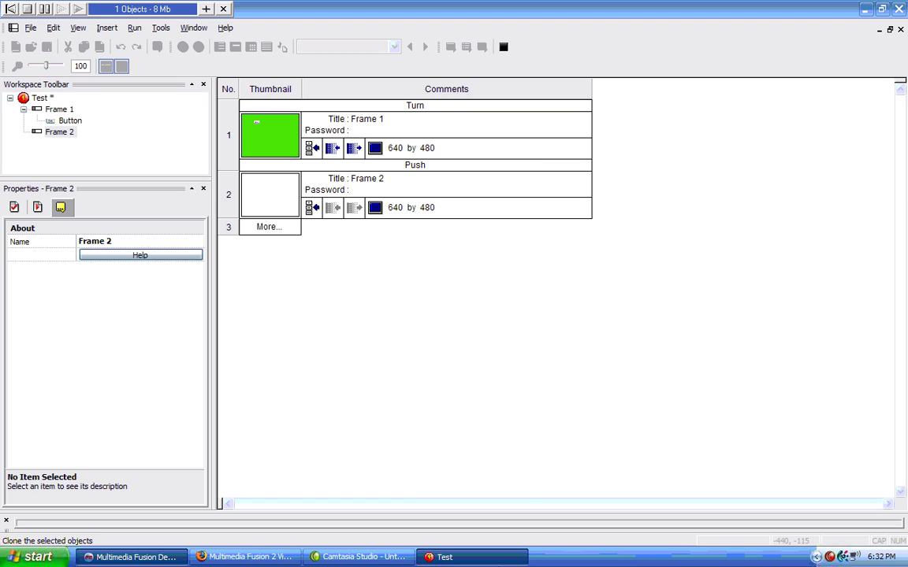
key(F8)
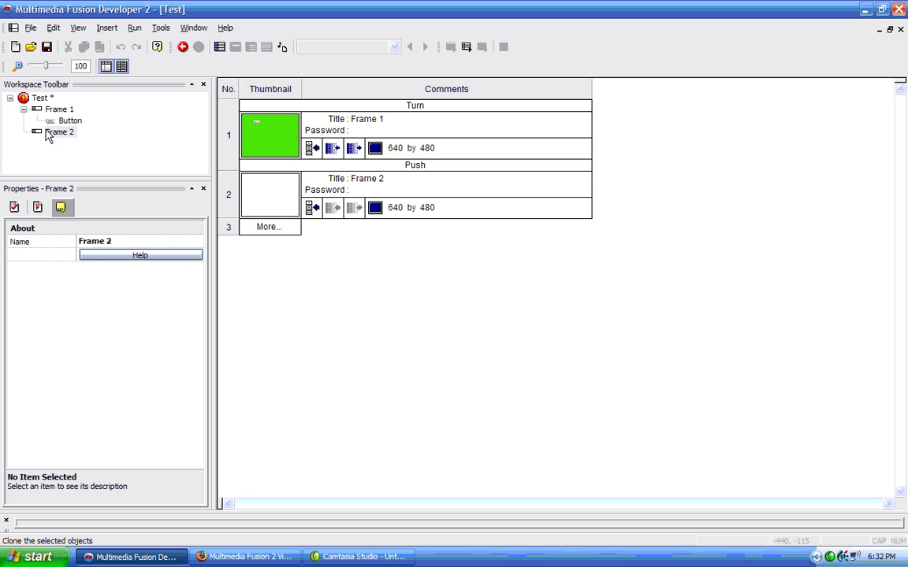
right_click(47, 132)
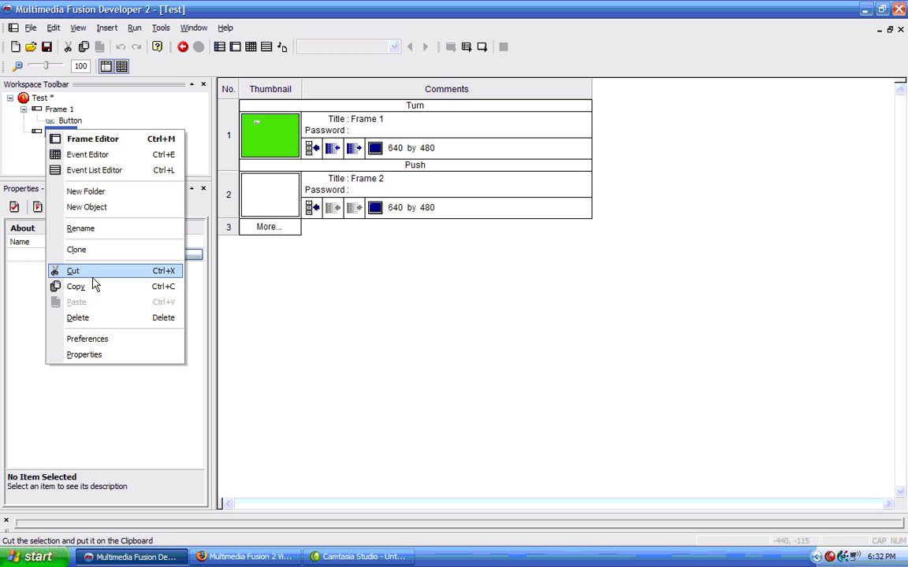
click(18, 290)
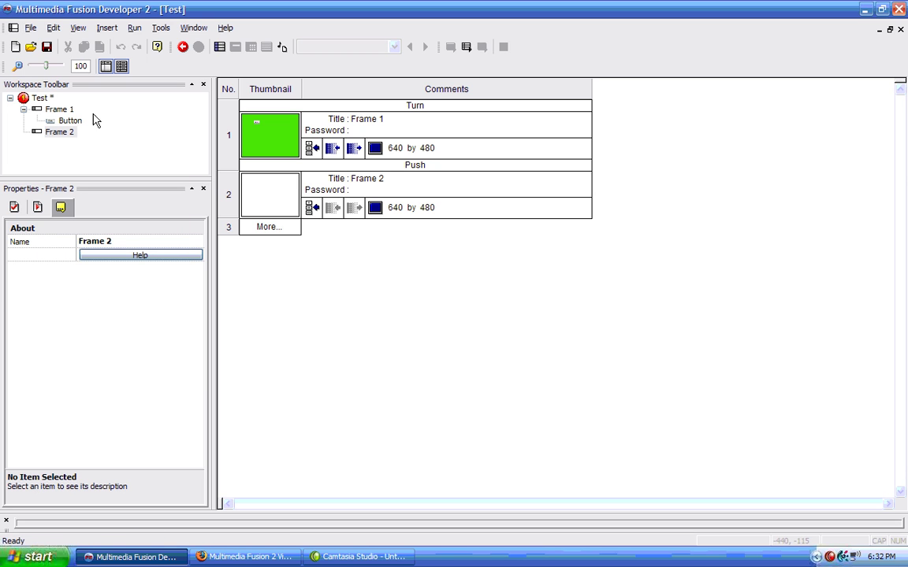
click(400, 183)
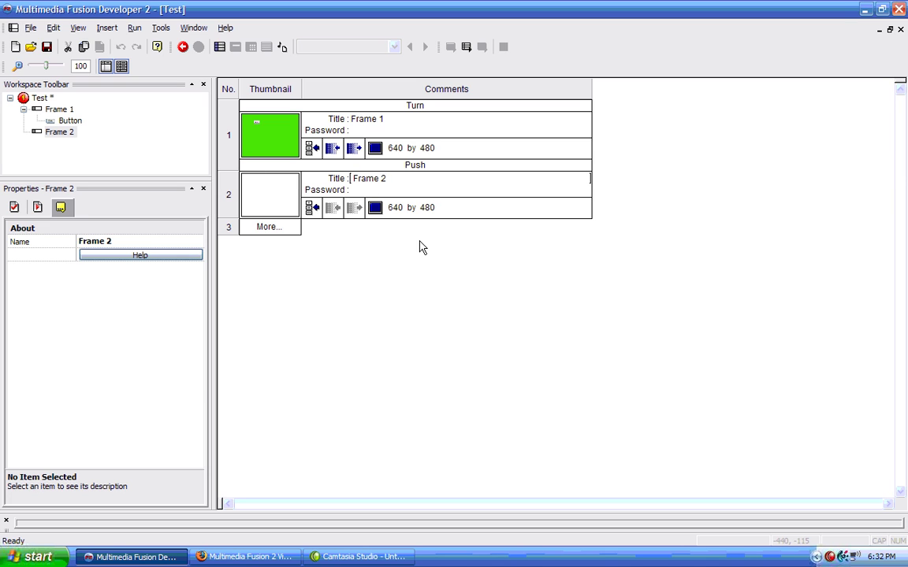